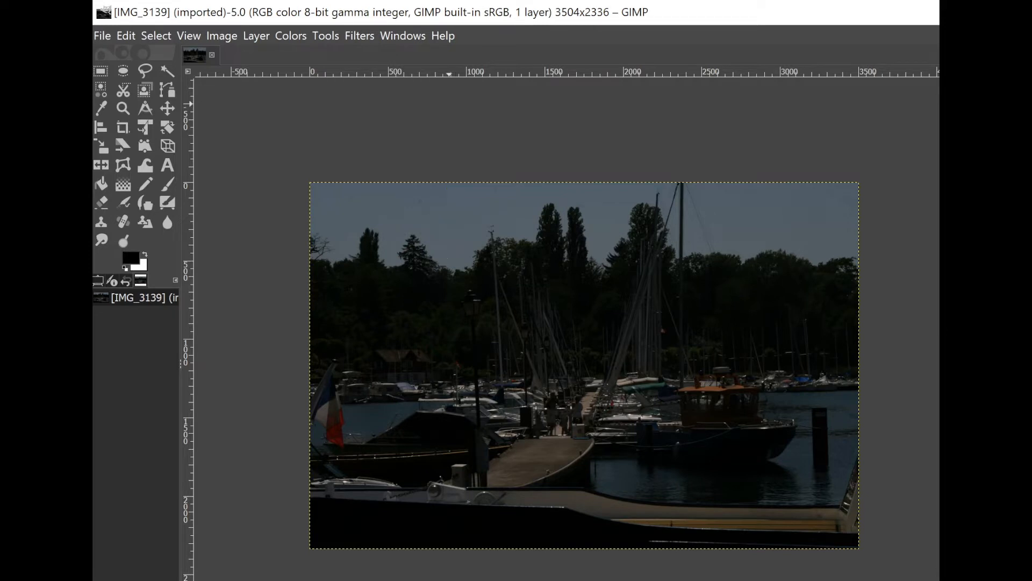
Brighten the dark harbour photo by applying an Exposure adjustment of 4.924, leaving the black level at 0.
click(290, 37)
click(290, 34)
click(279, 36)
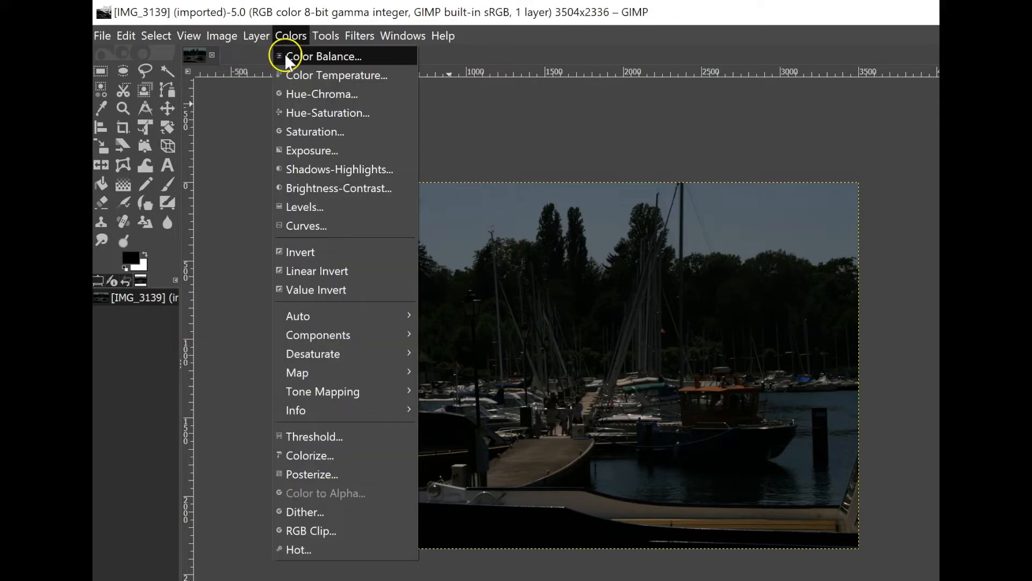
click(301, 151)
drag(271, 195, 339, 196)
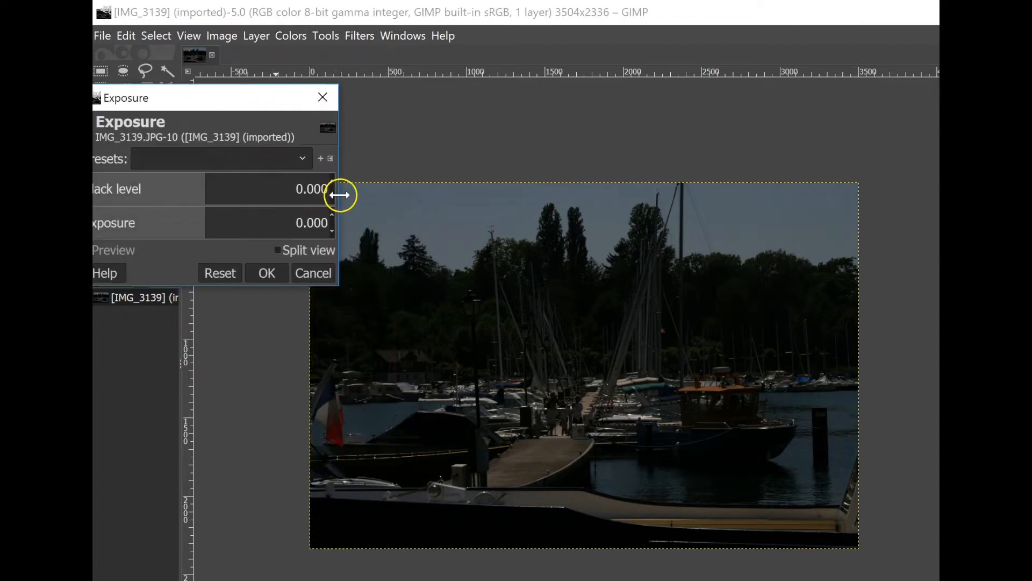
click(274, 224)
mouse_move(274, 223)
mouse_down()
mouse_move(147, 226)
mouse_move(279, 225)
mouse_up()
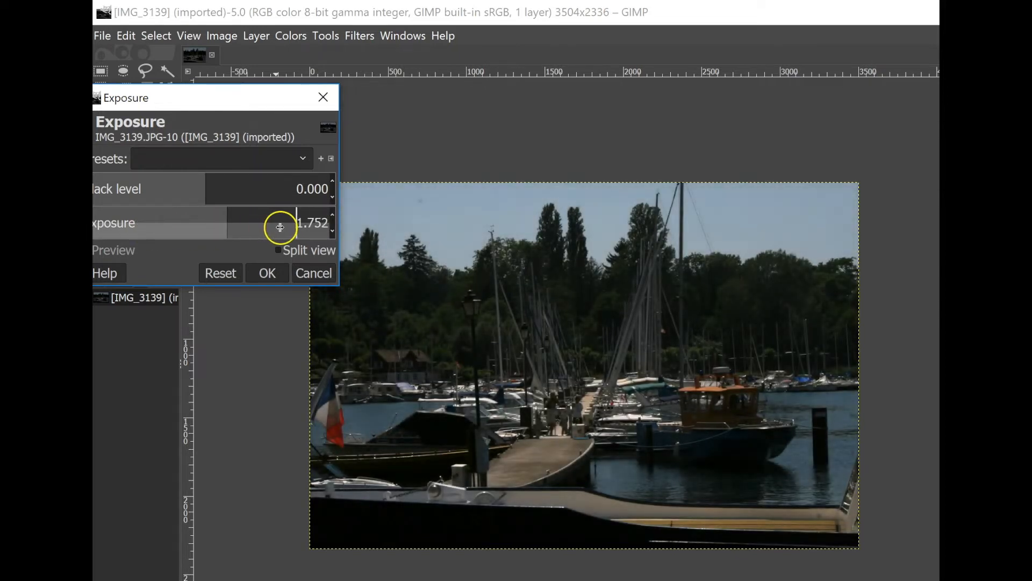
click(264, 221)
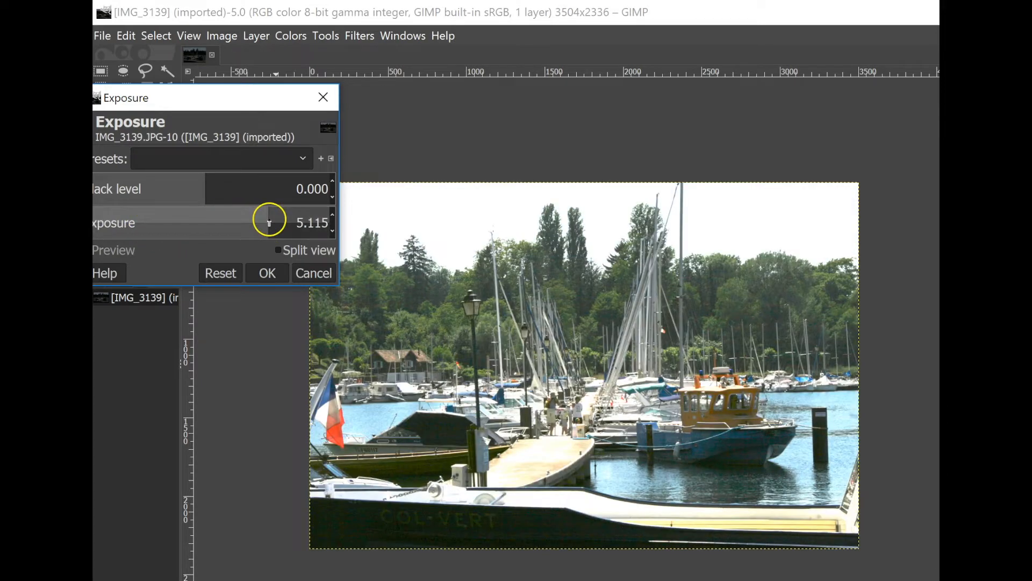
click(244, 220)
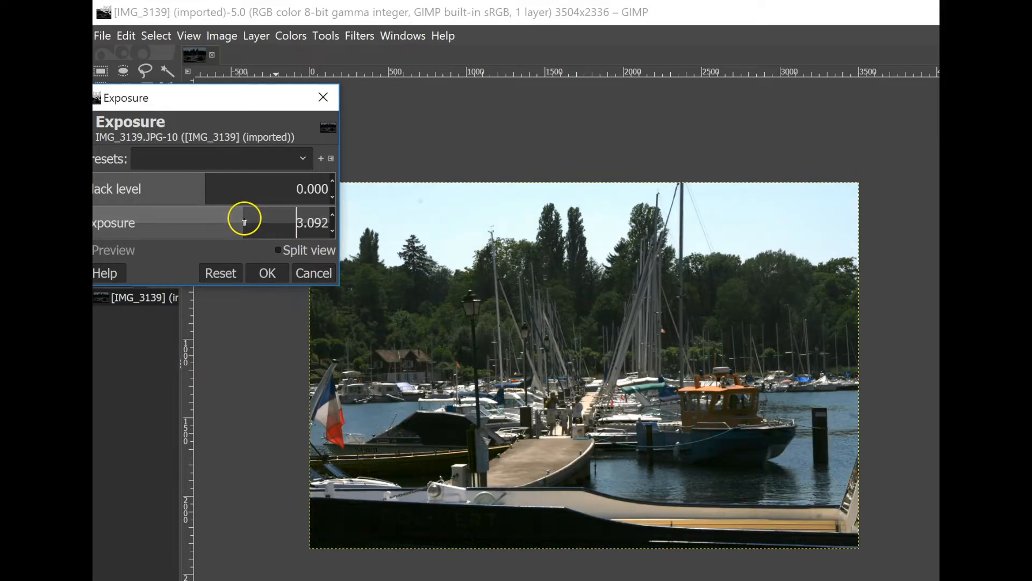
click(271, 219)
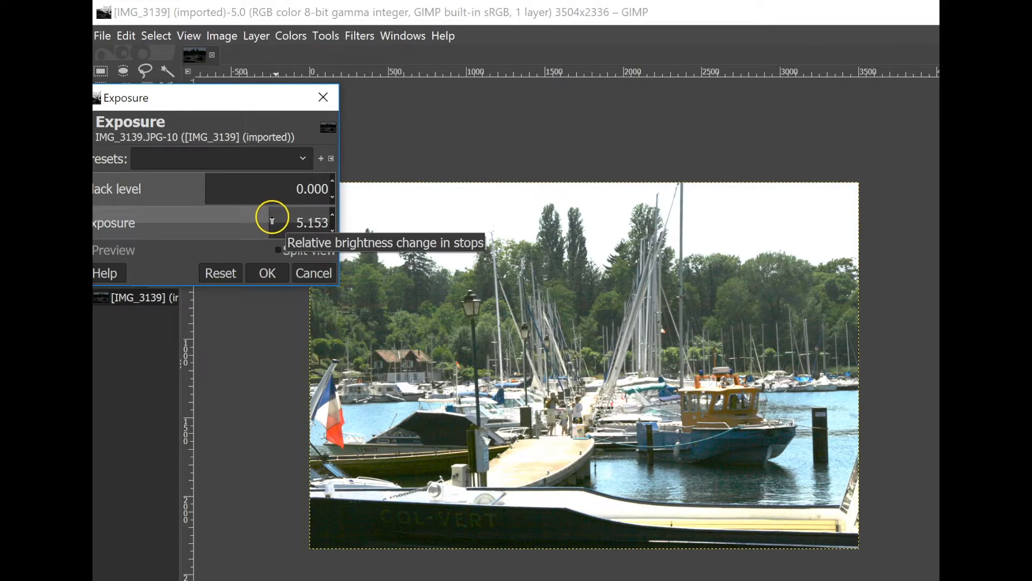
drag(272, 219, 267, 219)
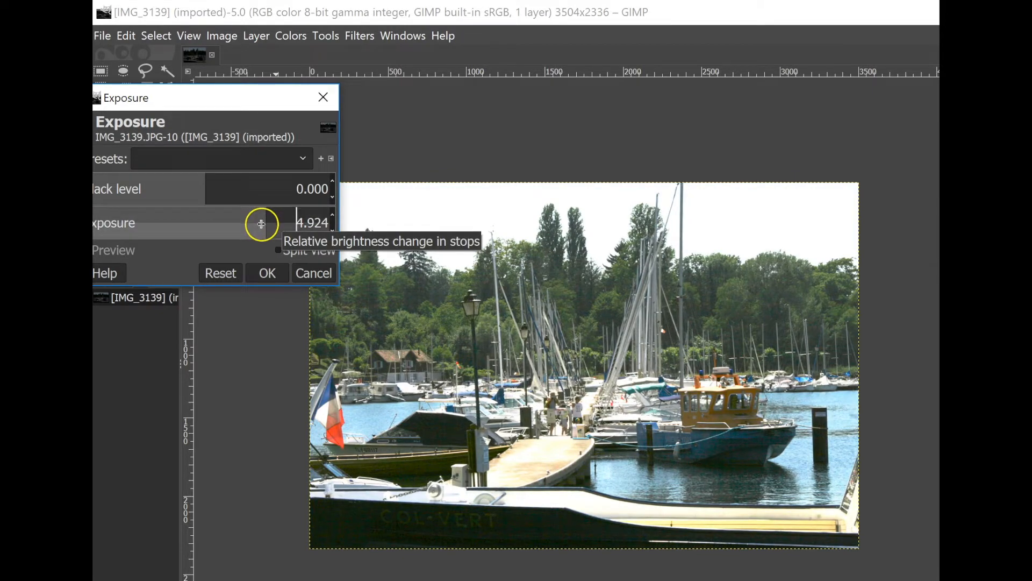
click(261, 273)
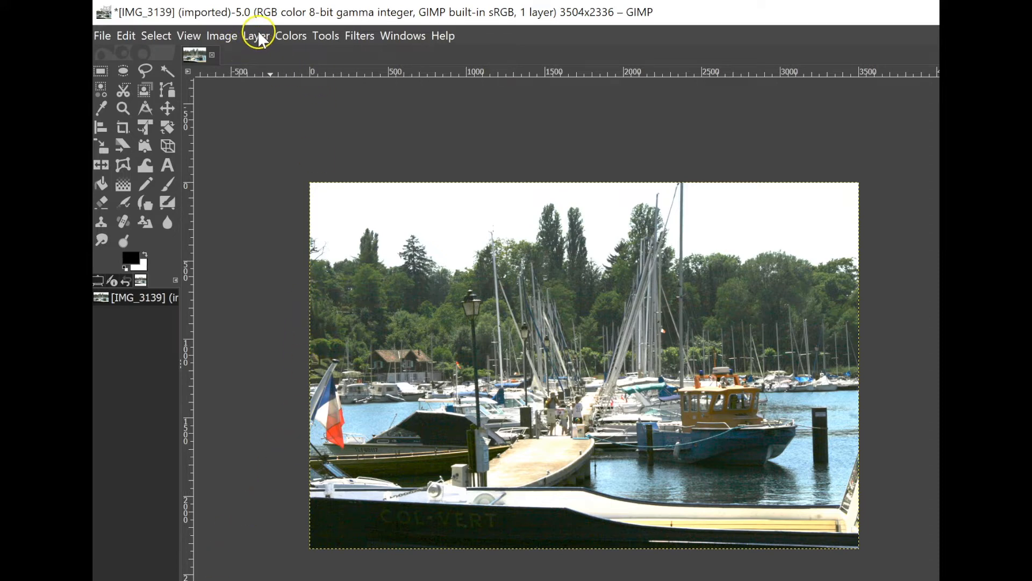
Open the Saturation adjustment for the brightened harbour photo.
click(287, 38)
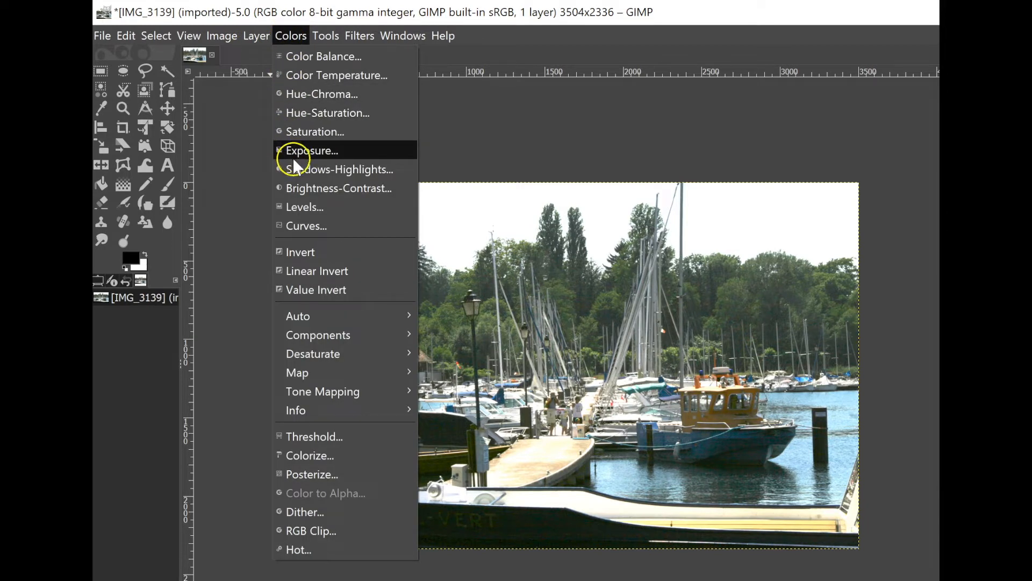
click(308, 131)
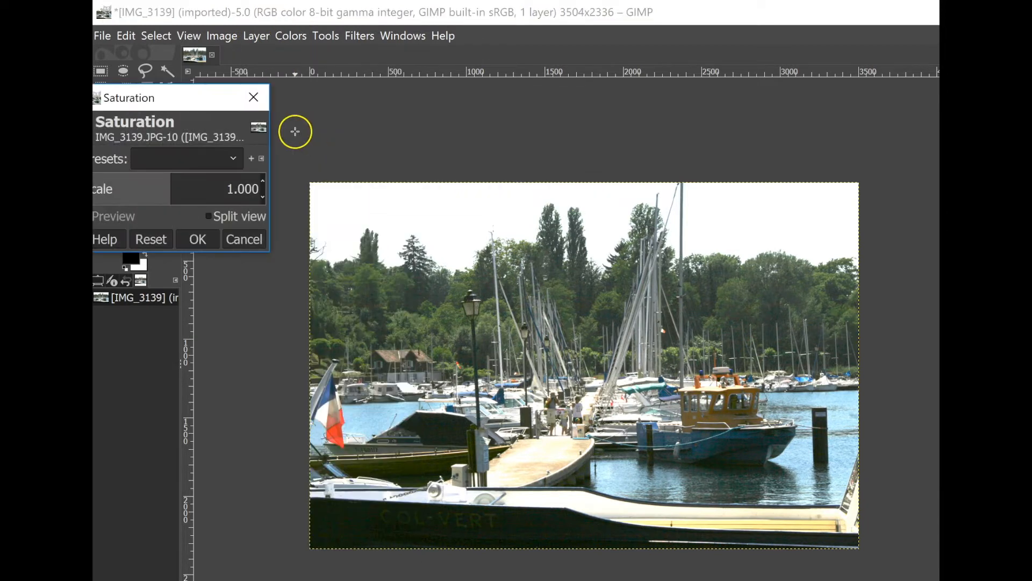
click(193, 197)
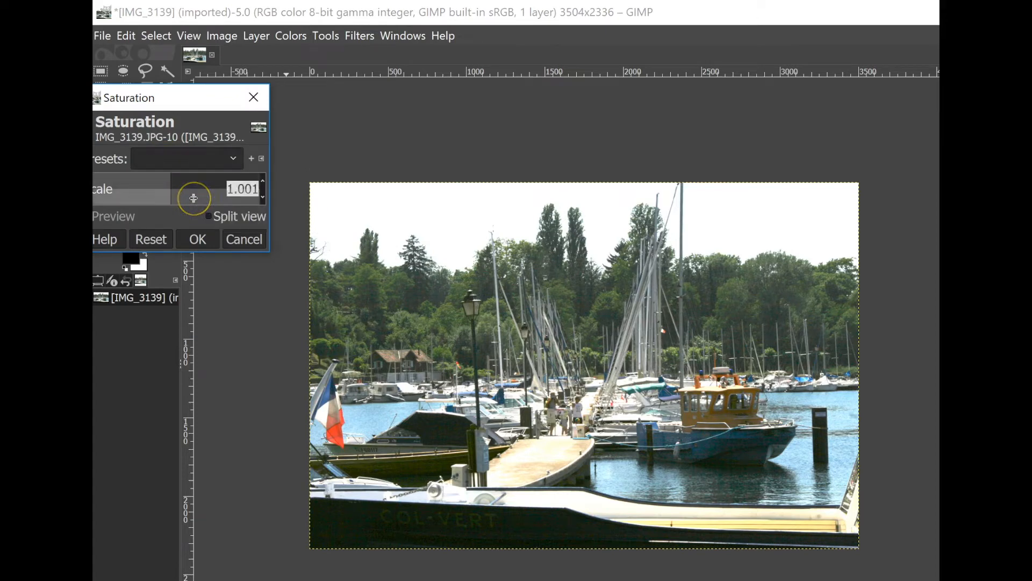
click(193, 198)
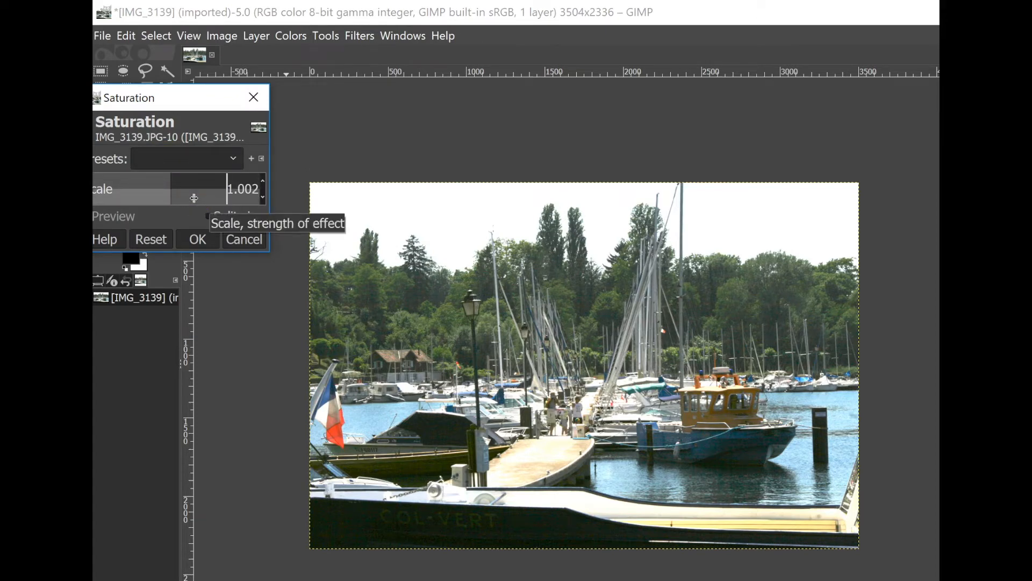
click(263, 178)
drag(263, 176, 268, 181)
click(234, 193)
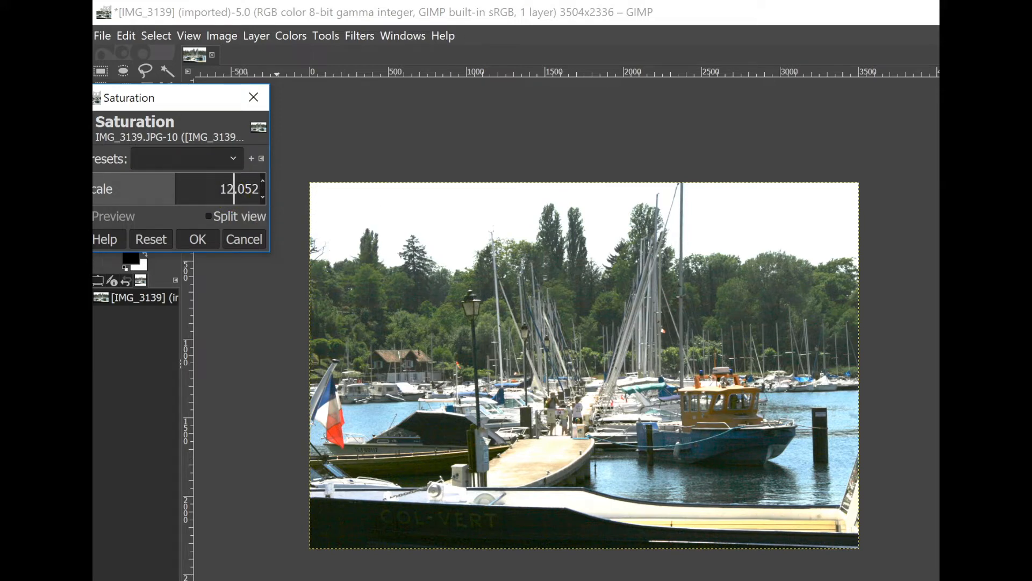
text(2)
key(Return)
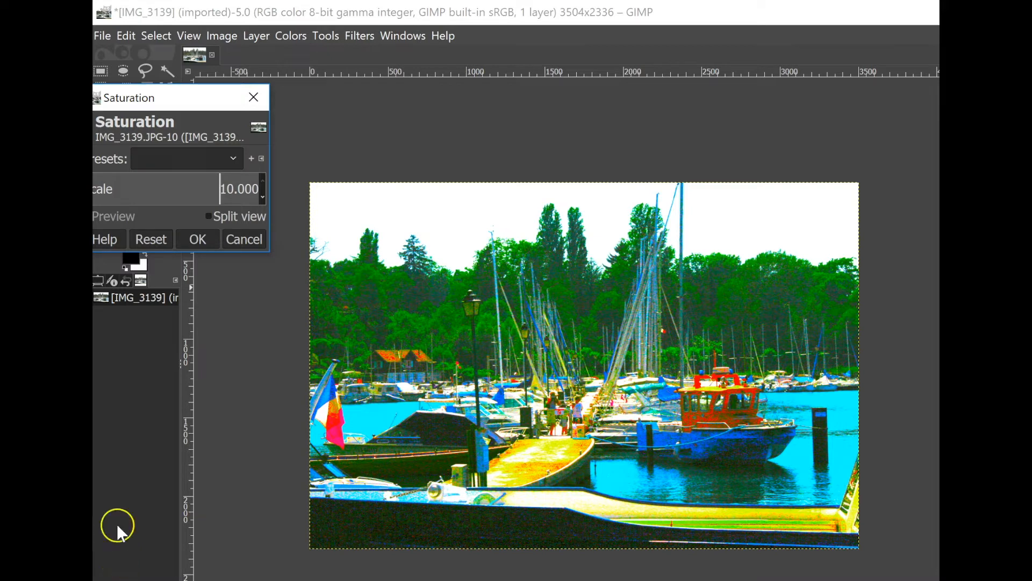
click(151, 239)
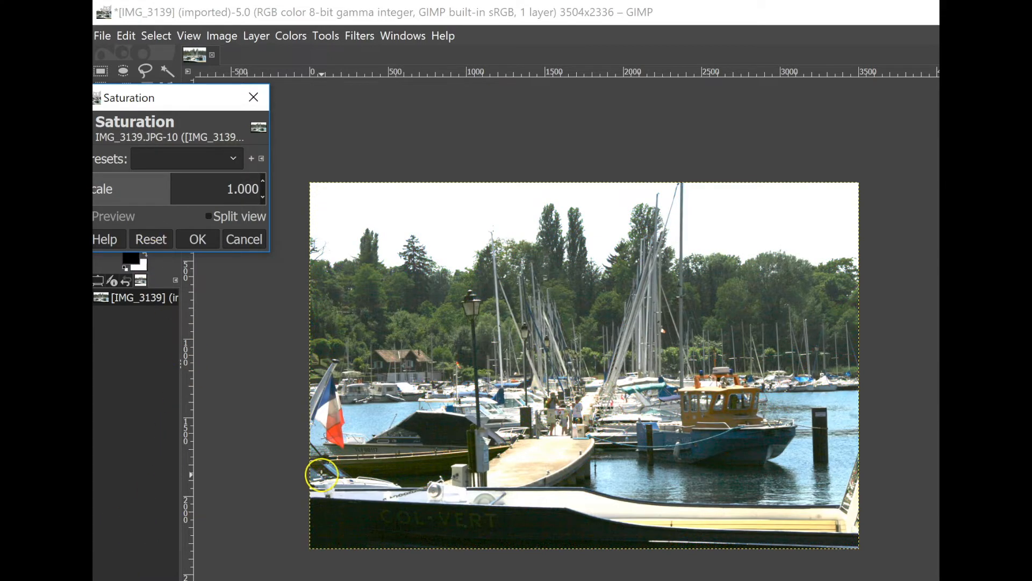
Set the photo's saturation scale to 1.453 and apply the adjustment.
drag(190, 188, 208, 184)
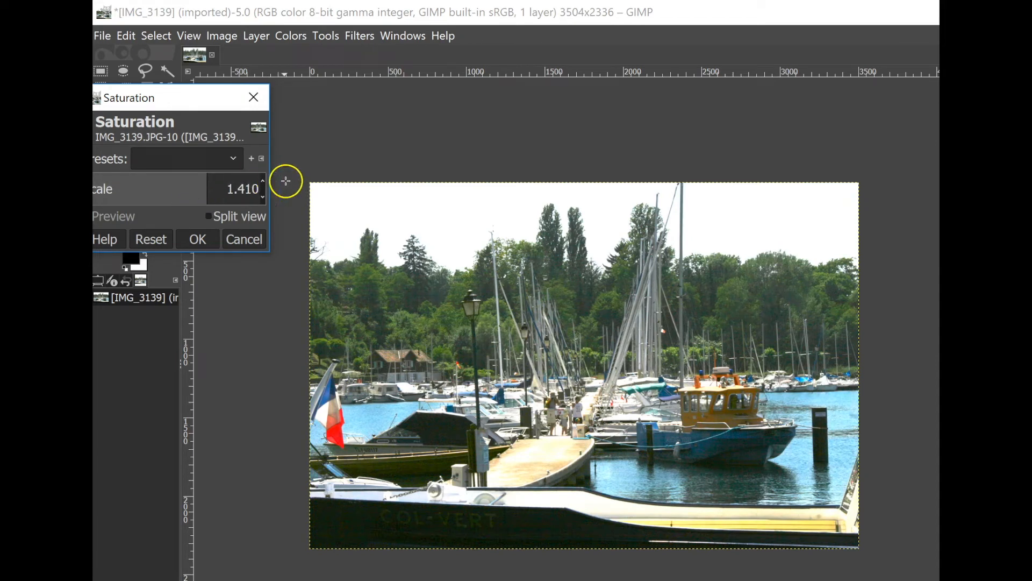
drag(266, 180, 266, 179)
click(266, 178)
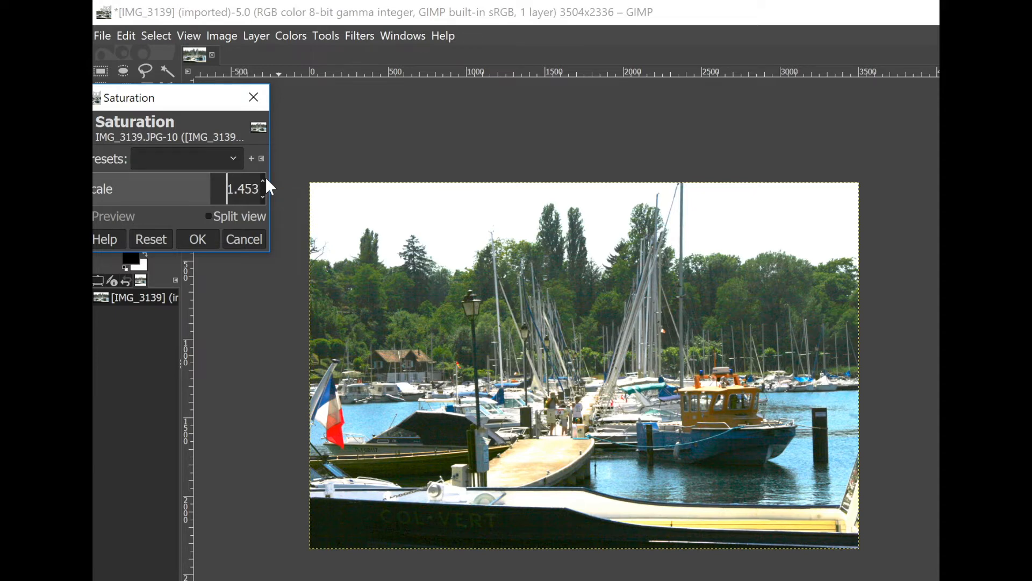
click(197, 238)
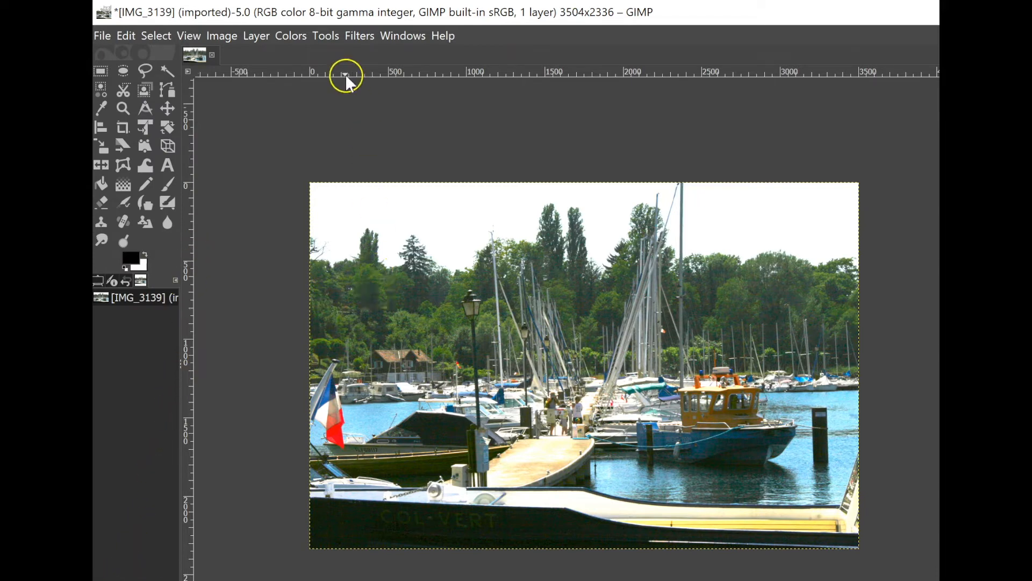
Apply a Shadows-Highlights adjustment to the photo with shadows at 71.51 and highlights at 6.40.
click(288, 41)
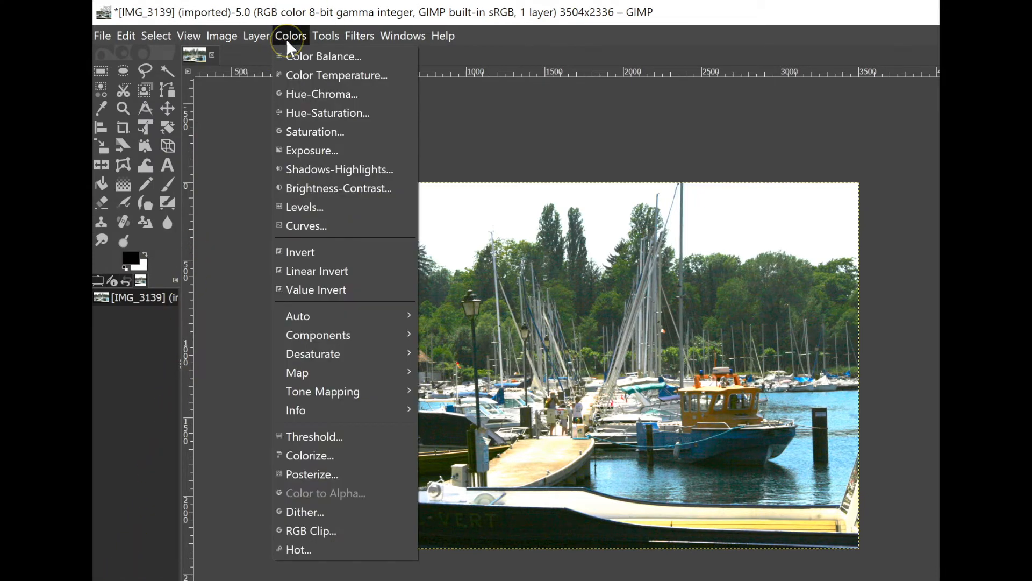
click(336, 170)
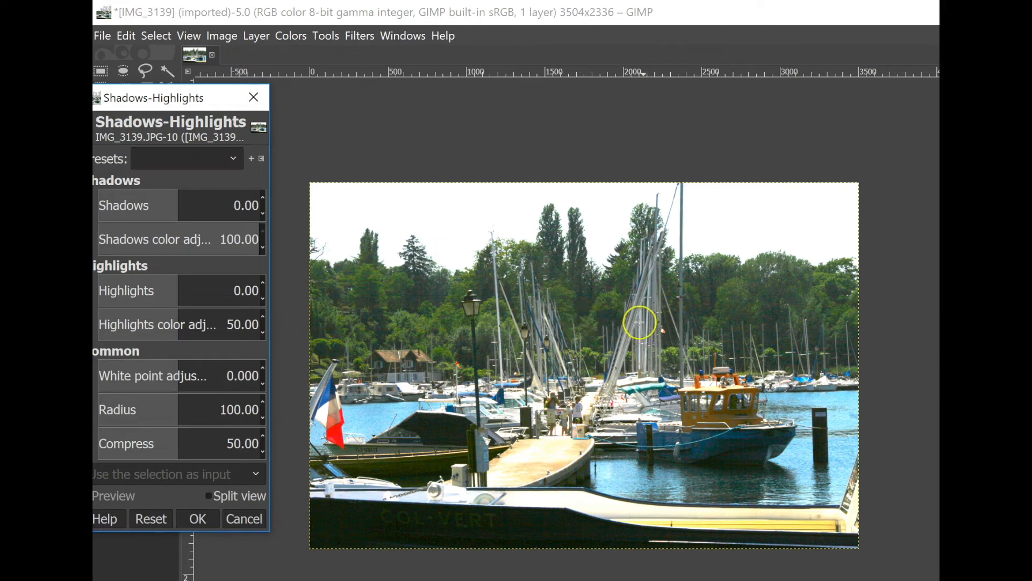
click(208, 202)
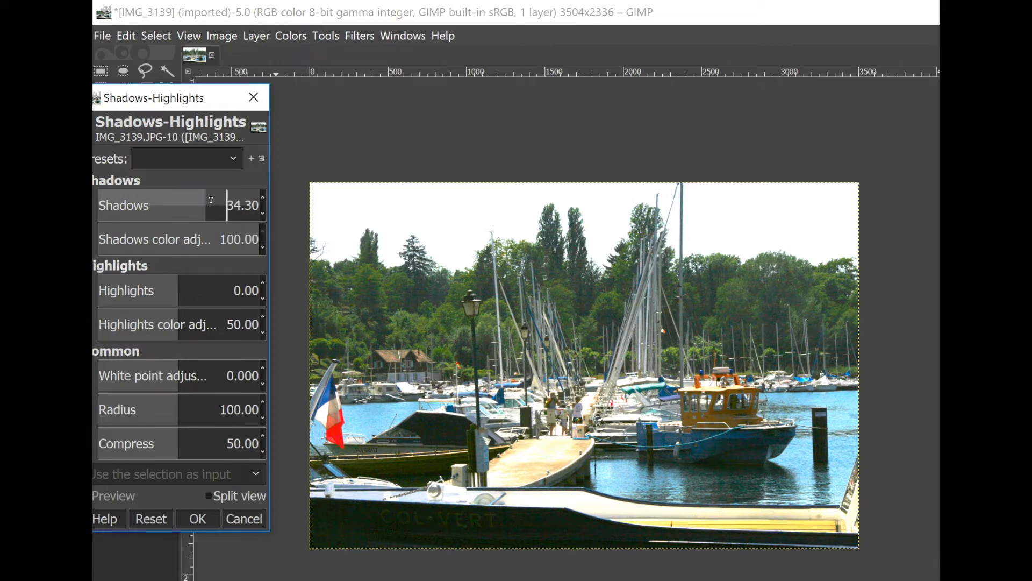
drag(209, 201, 238, 199)
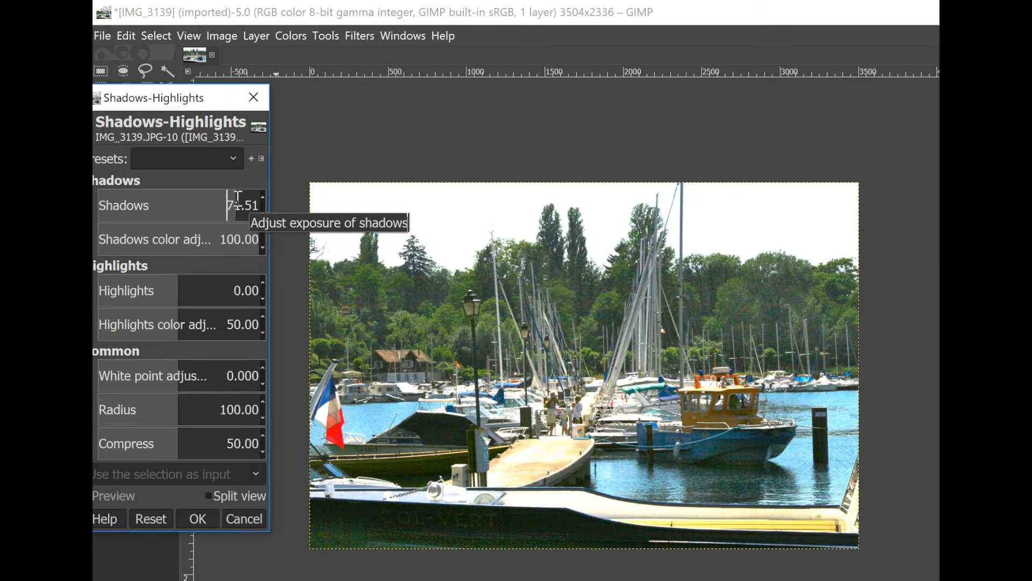
click(192, 296)
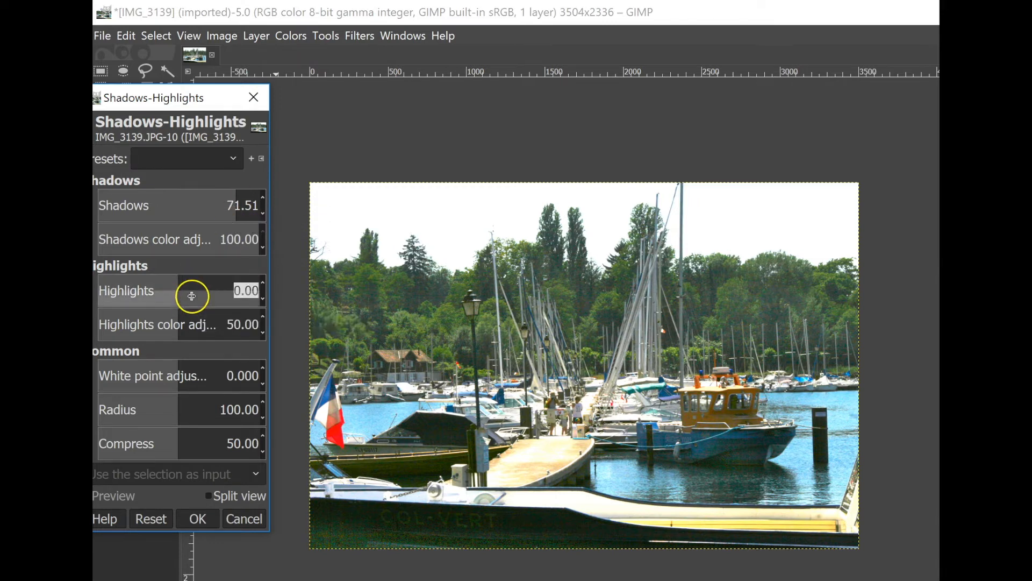
drag(193, 295, 243, 291)
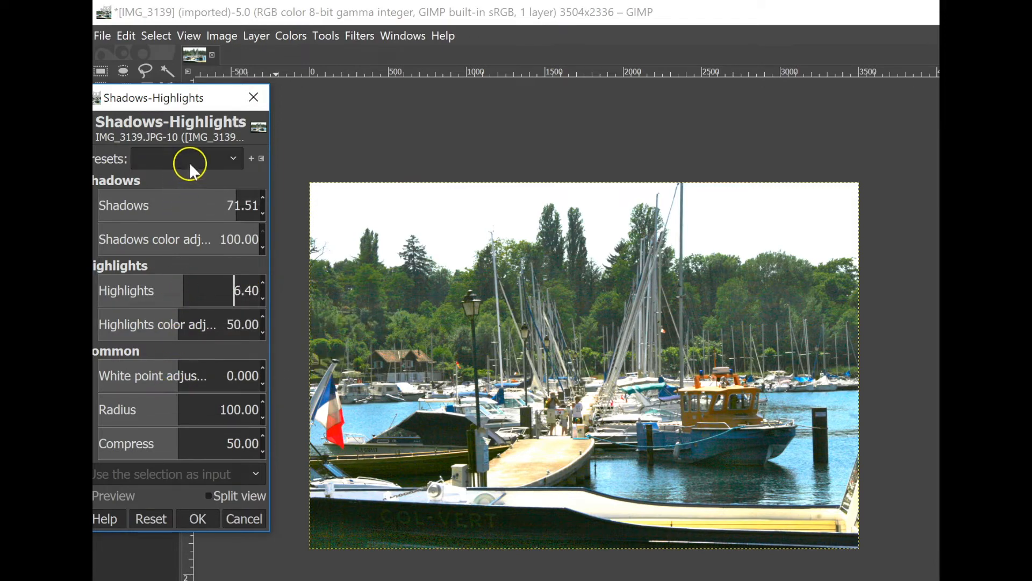
click(197, 519)
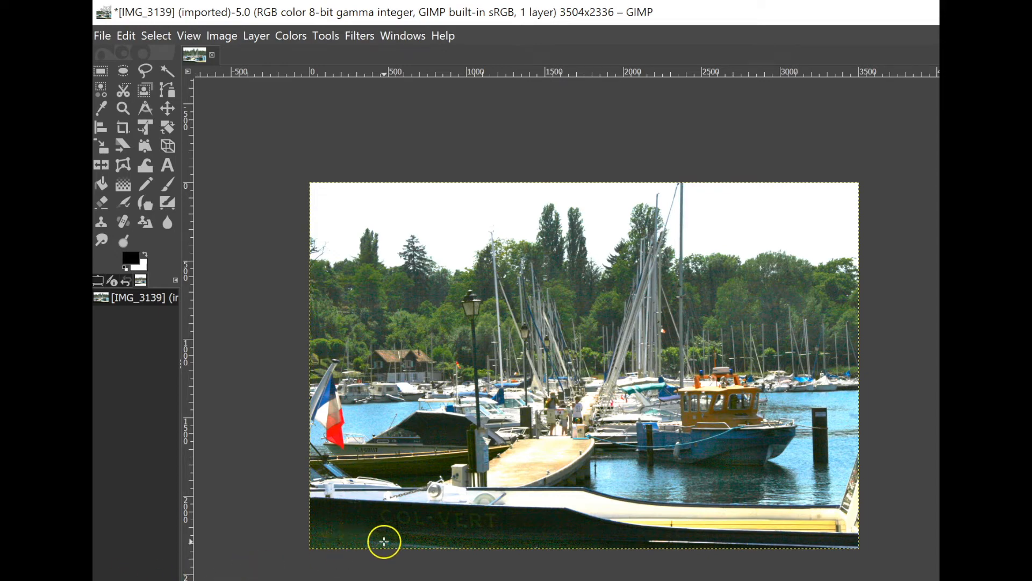
key(ctrl+shift+f)
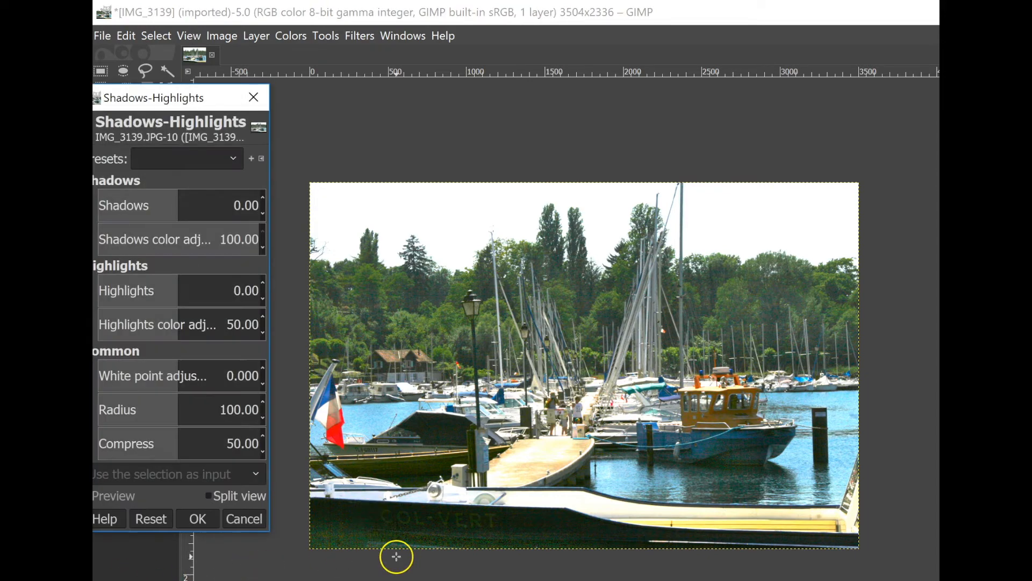
click(242, 519)
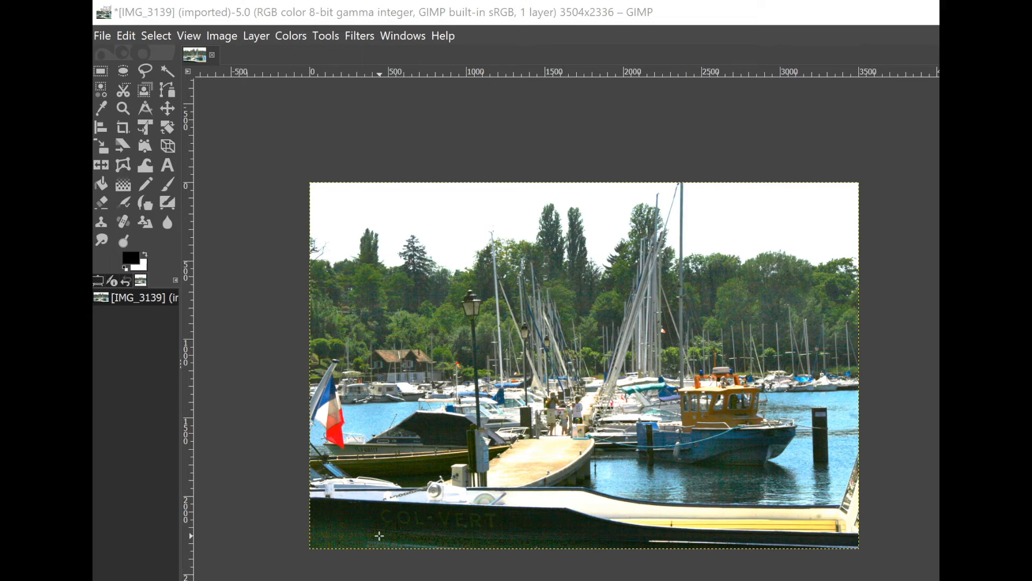
click(393, 537)
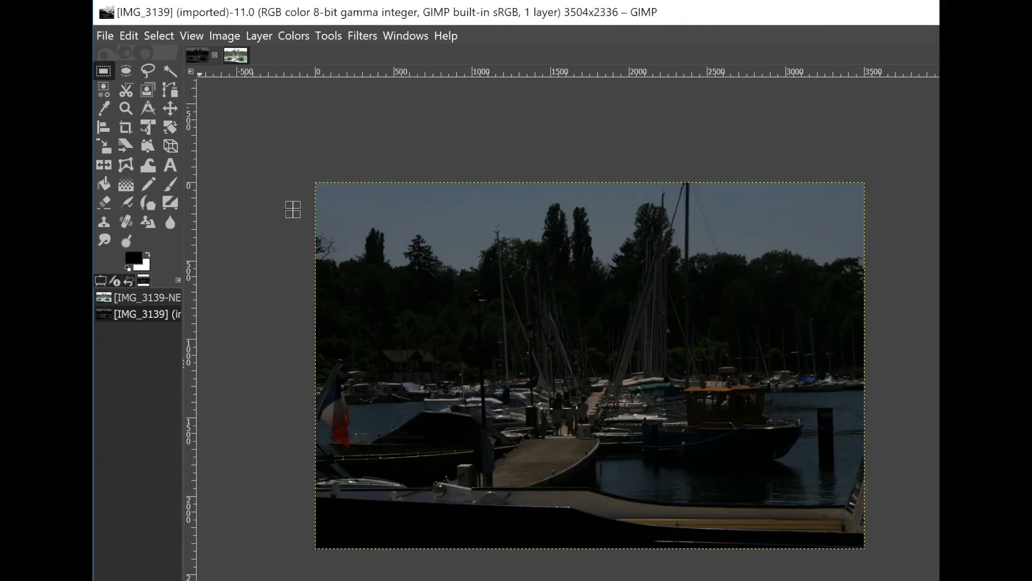
Compare the edited IMG_3139-NEW photo with the original IMG_3139 by switching between the two open images, ending on the edited one.
click(410, 37)
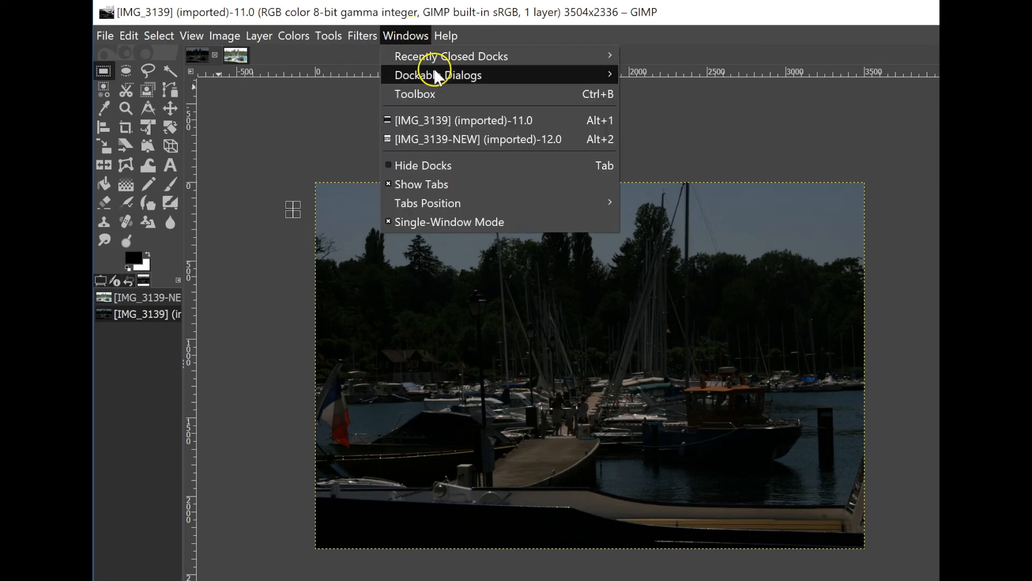
click(447, 139)
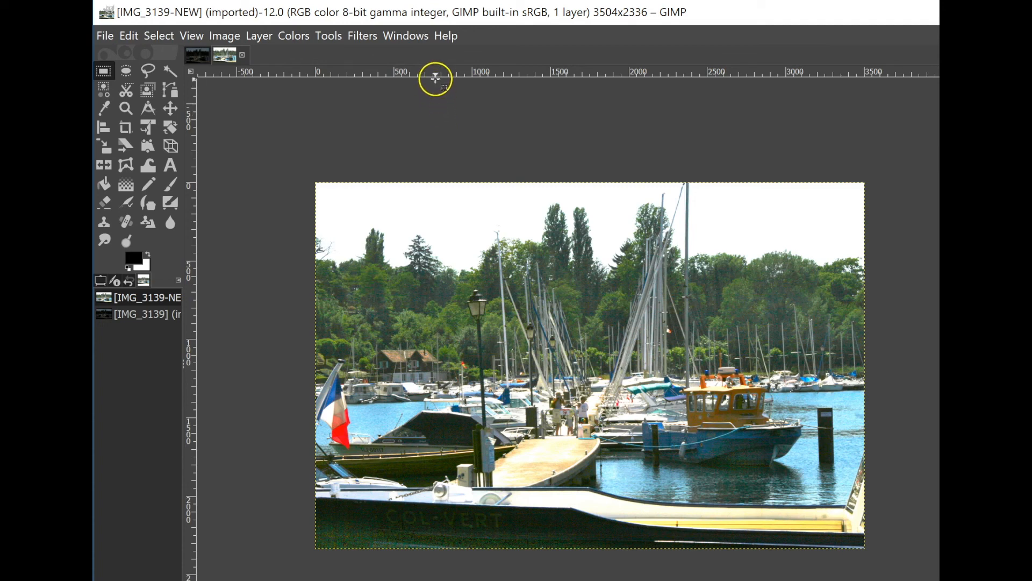
click(406, 36)
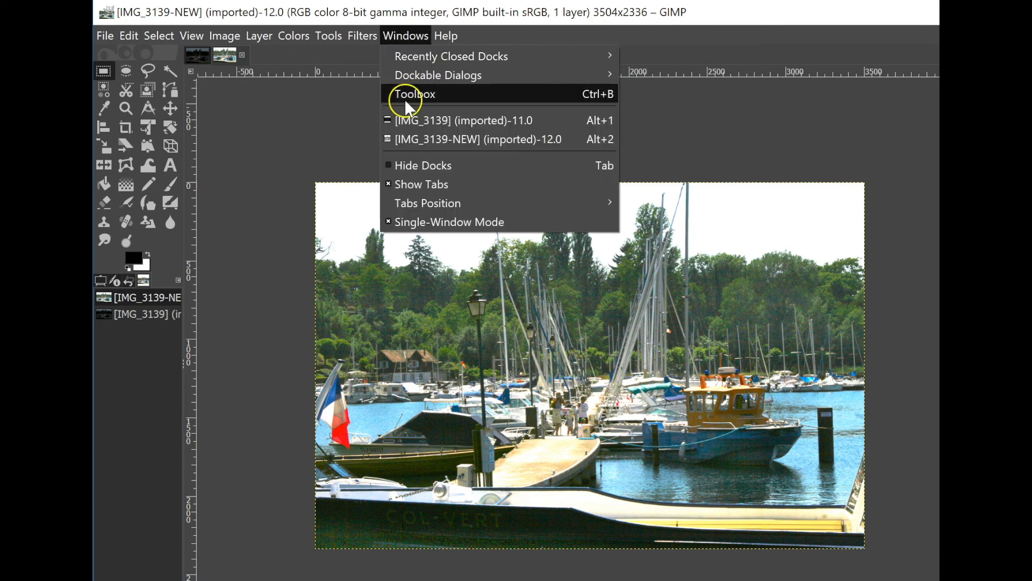
click(408, 129)
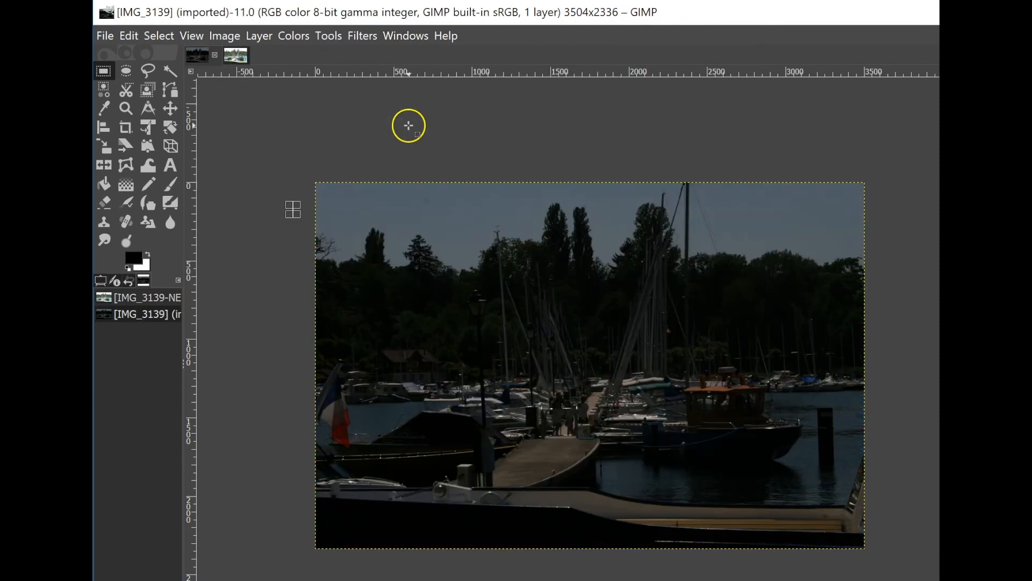
click(409, 36)
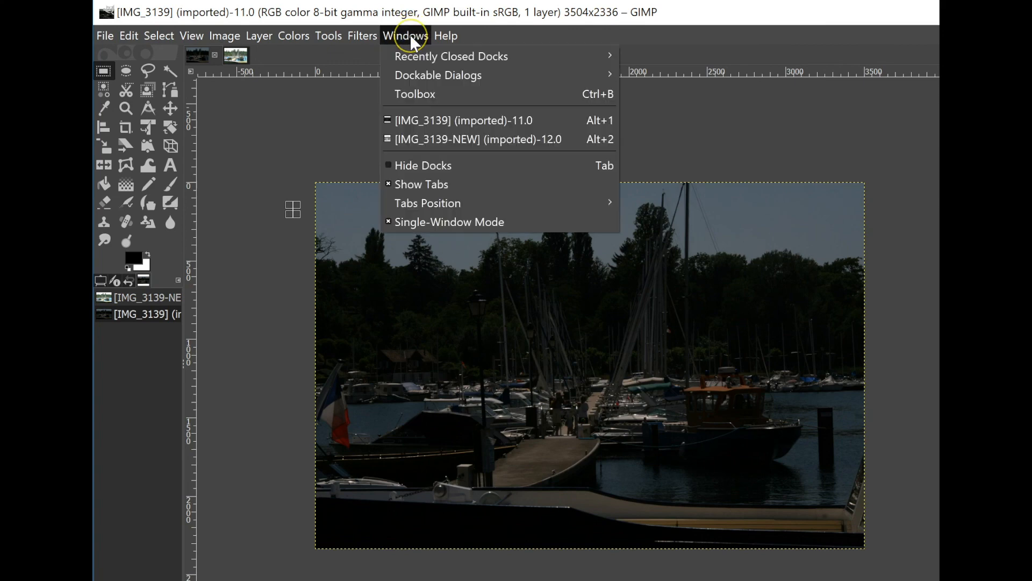
click(422, 139)
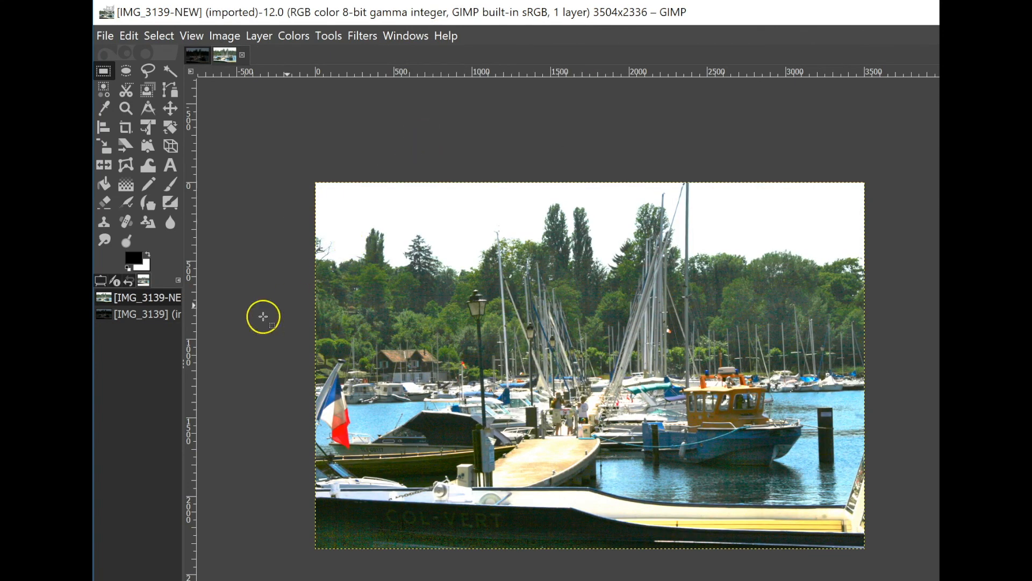